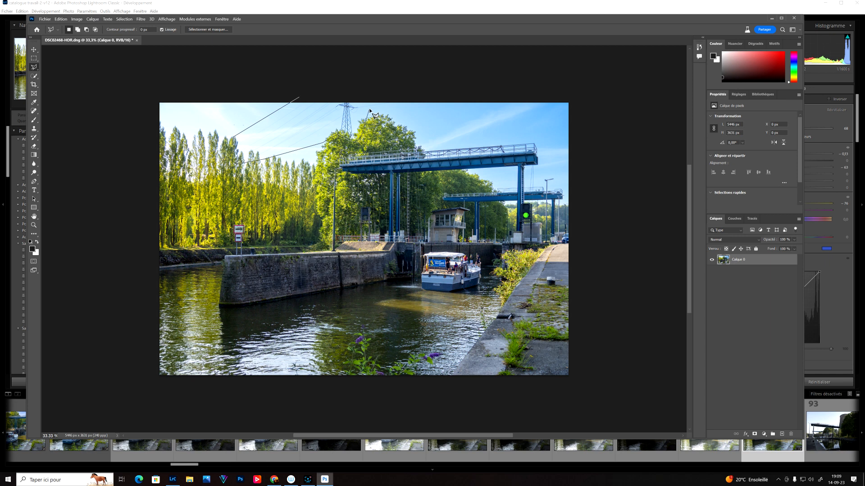
Close the polygonal lasso selection around the pylon and power lines in the sky and remove them with a prompt-free Generative Fill
left_click(386, 93)
left_click(299, 98)
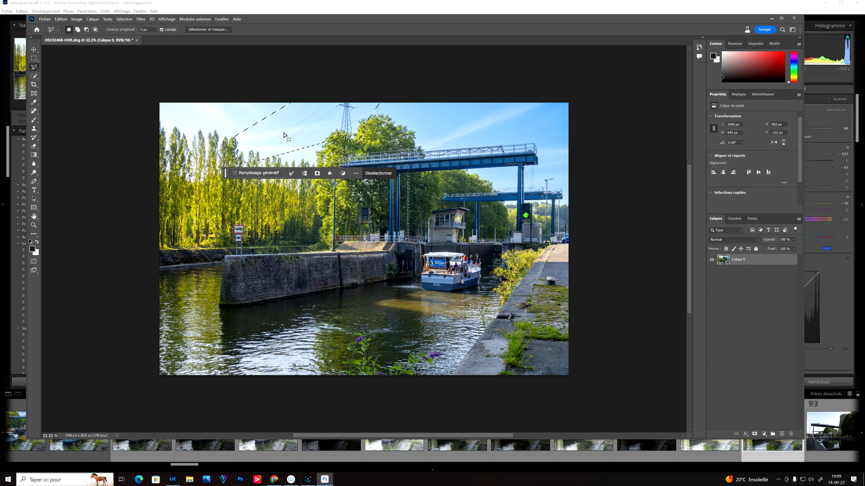
left_click(258, 173)
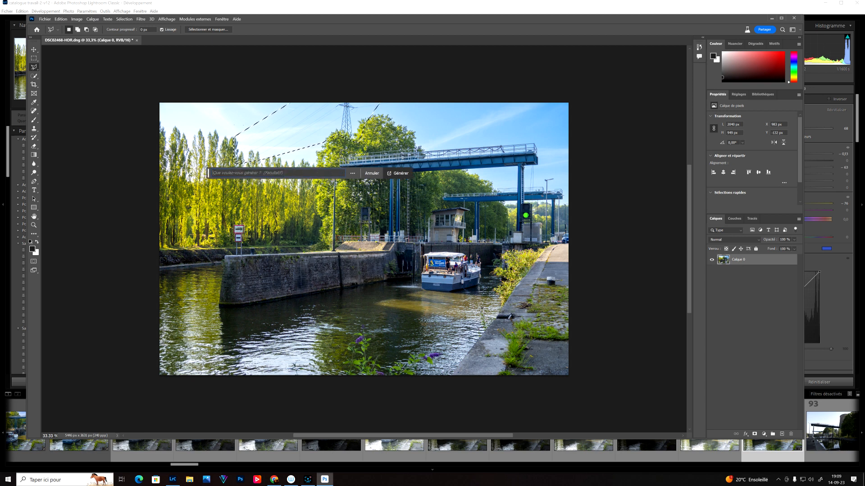
left_click(402, 174)
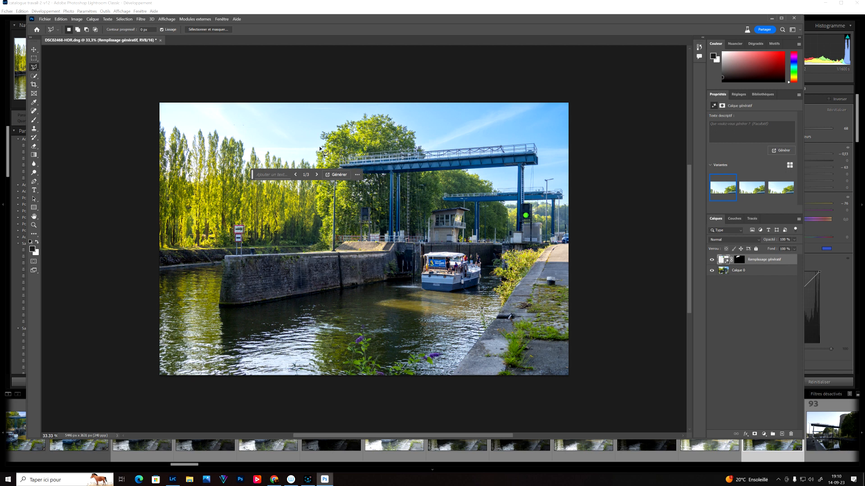
Start healing the dark specks in the sky with the Spot Healing Brush and rasterize the generative fill layer
scroll(288, 138, "up", 1)
scroll(280, 138, "down", 1)
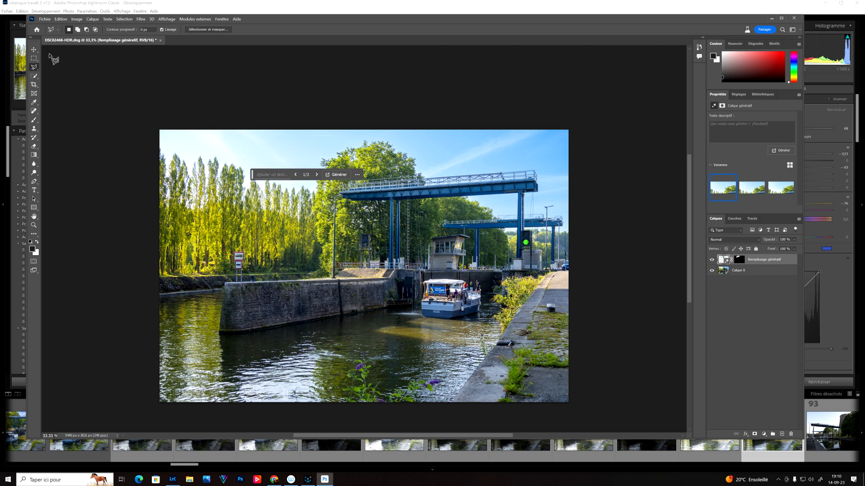
left_click(34, 49)
scroll(312, 151, "up", 1)
scroll(312, 151, "down", 1)
key("ctrl+plus")
key("ctrl+plus")
key("ctrl+plus")
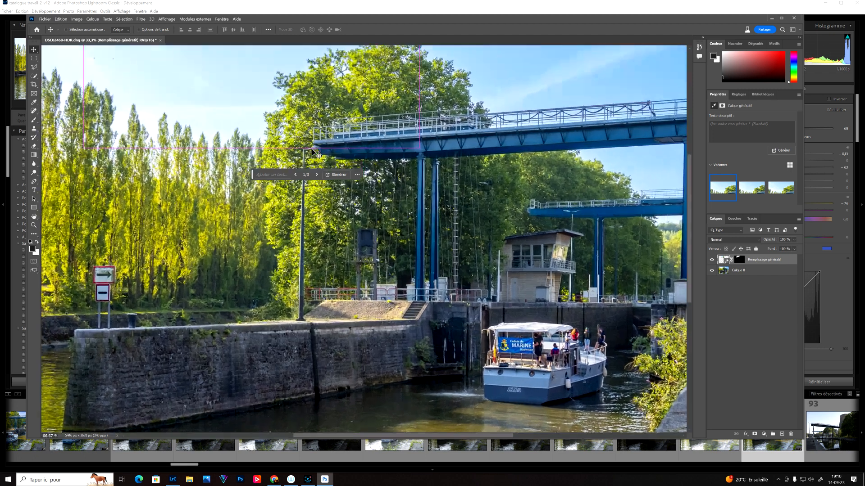
left_click_drag(273, 58, 362, 226)
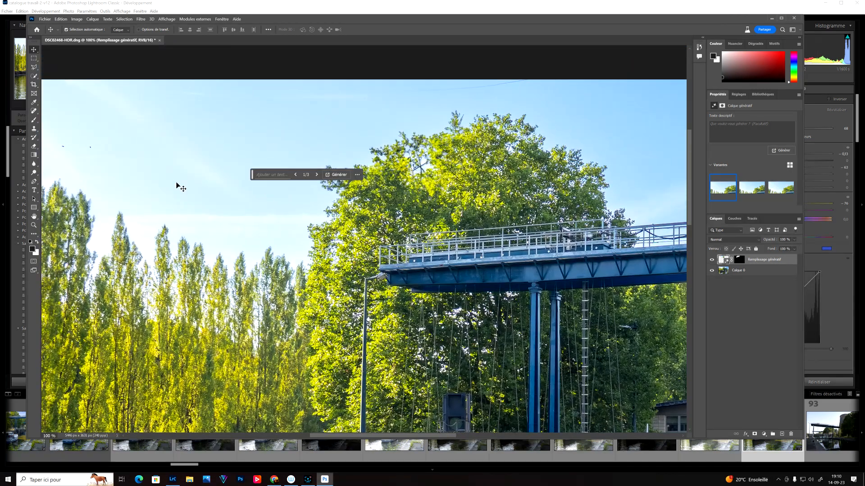
left_click_drag(160, 176, 256, 198)
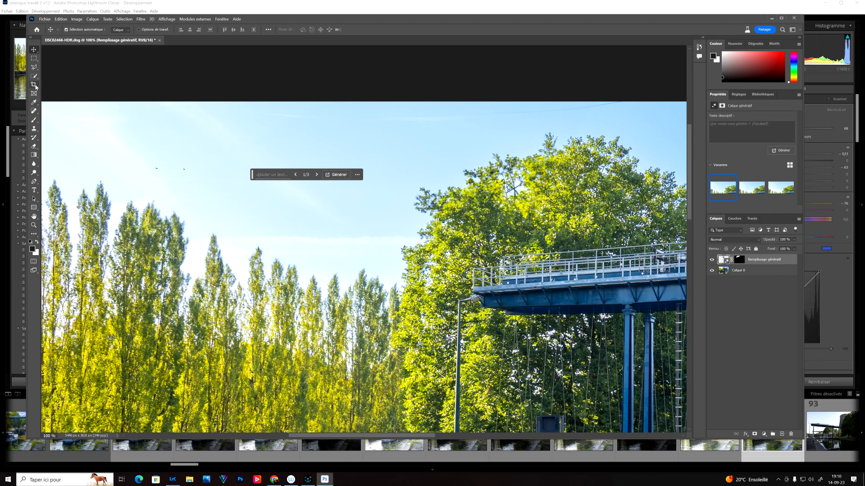
left_click(33, 112)
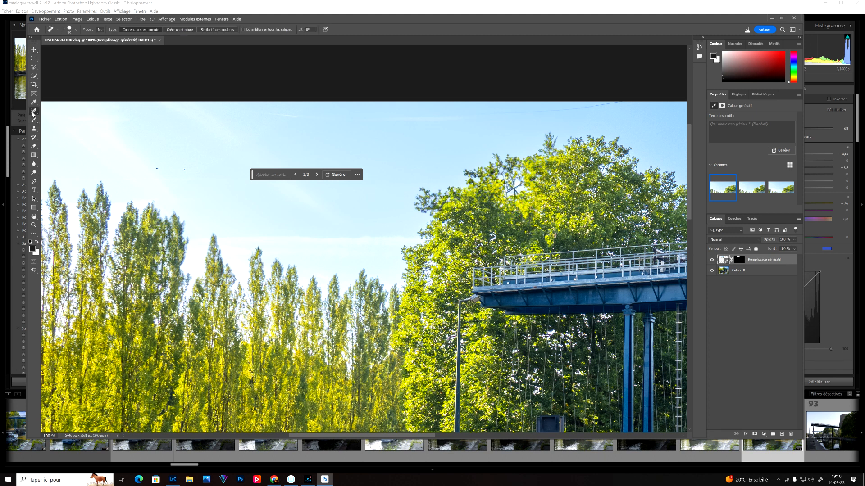
left_click(155, 168)
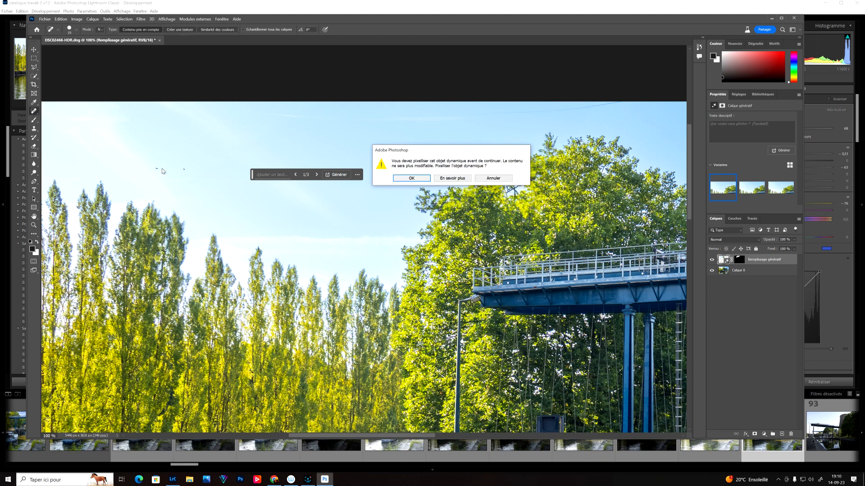
left_click(412, 178)
key("super")
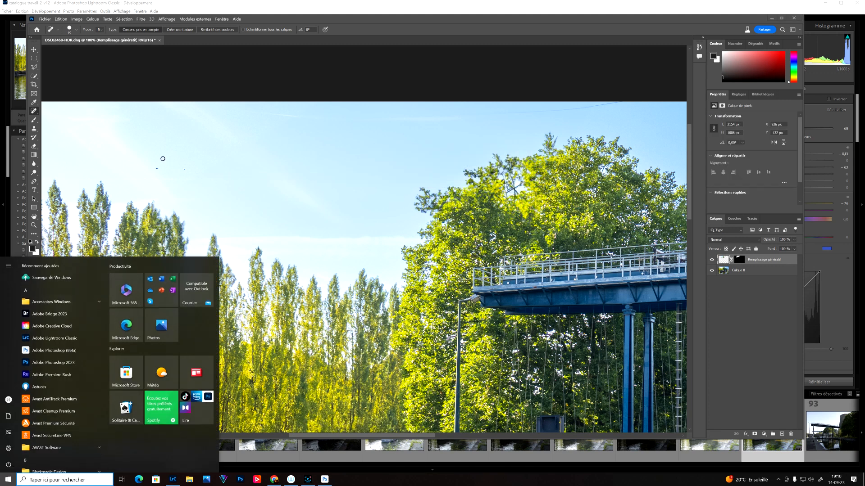
key("super")
left_click(161, 156, "alt")
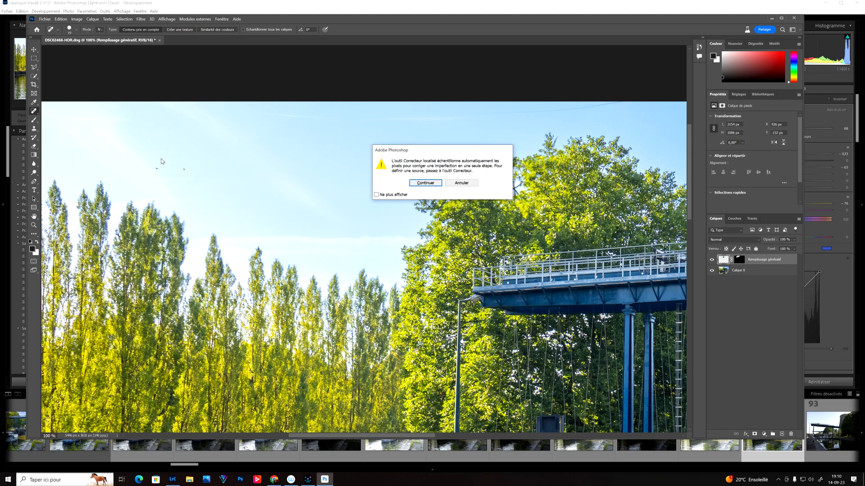
left_click(462, 183)
left_click(160, 161, "alt")
left_click(462, 183)
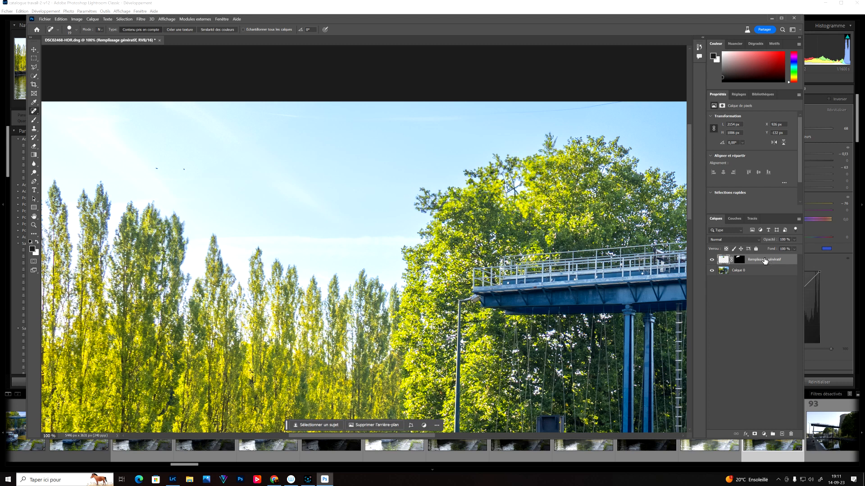
Merge the visible layers and remove the two dark specks in the sky above the poplars with the Spot Healing Brush
key("ctrl+shift+e")
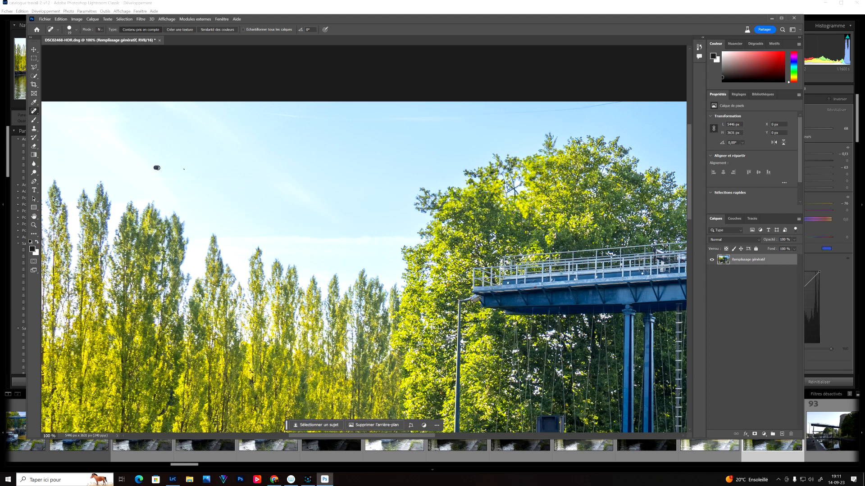
left_click_drag(162, 168, 163, 168)
left_click(183, 169)
scroll(434, 217, "down", 3)
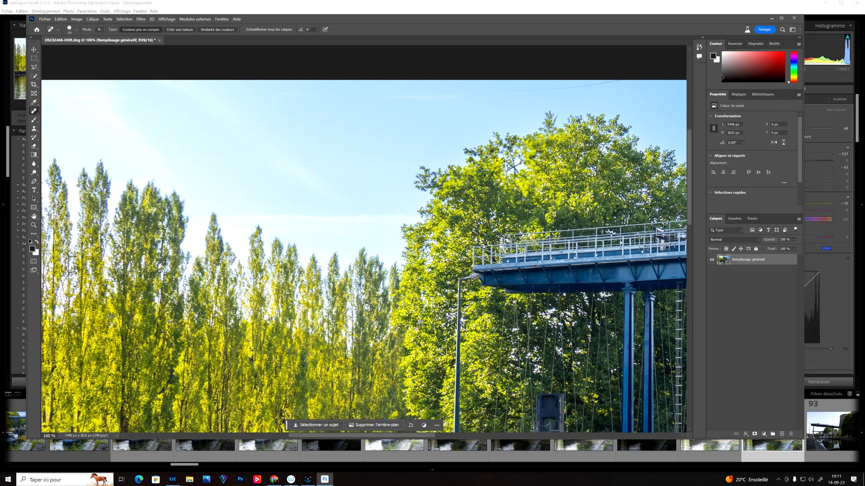
scroll(434, 217, "up", 3)
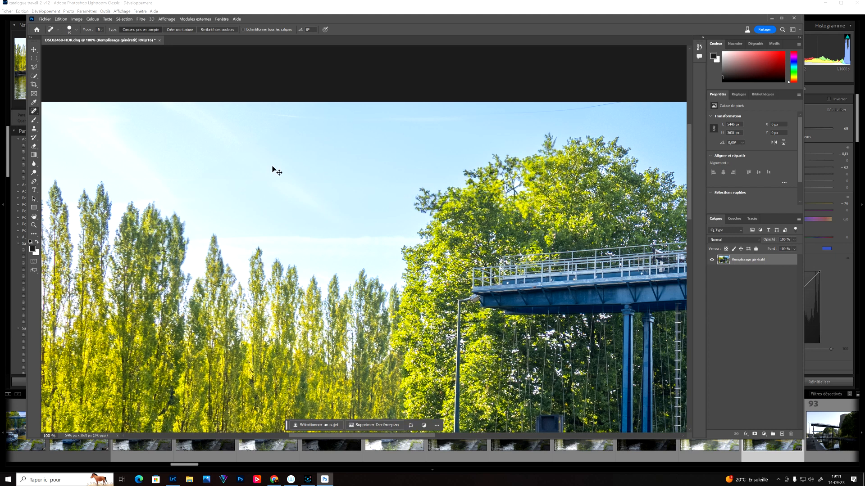
Select the bollard on the quay with the Polygonal Lasso, remove it with a prompt-free Generative Fill, and choose the third variation
key("ctrl+minus")
key("ctrl+minus")
key("ctrl+minus")
key("ctrl+minus")
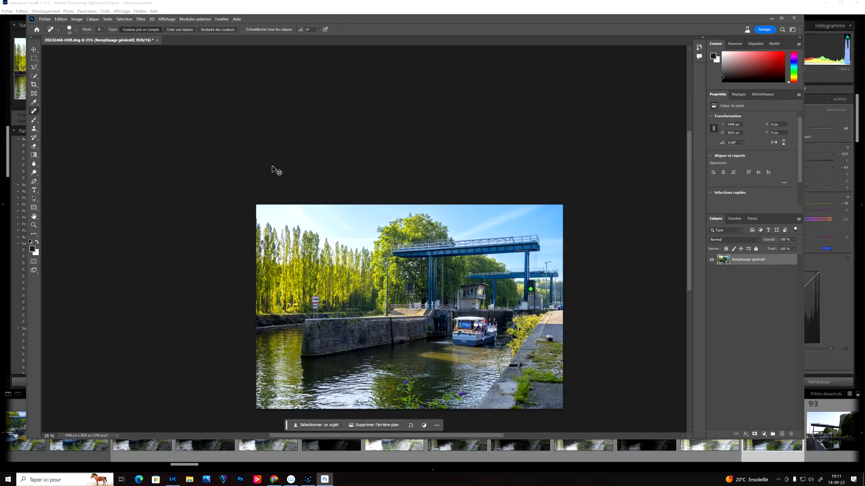
key("ctrl+plus")
left_click_drag(406, 283, 298, 189)
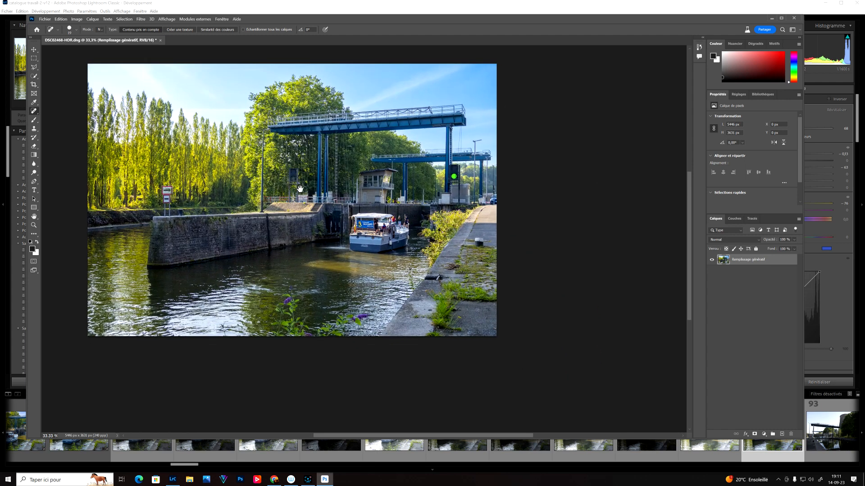
key("ctrl+plus")
key("ctrl+plus")
left_click_drag(412, 186, 284, 186)
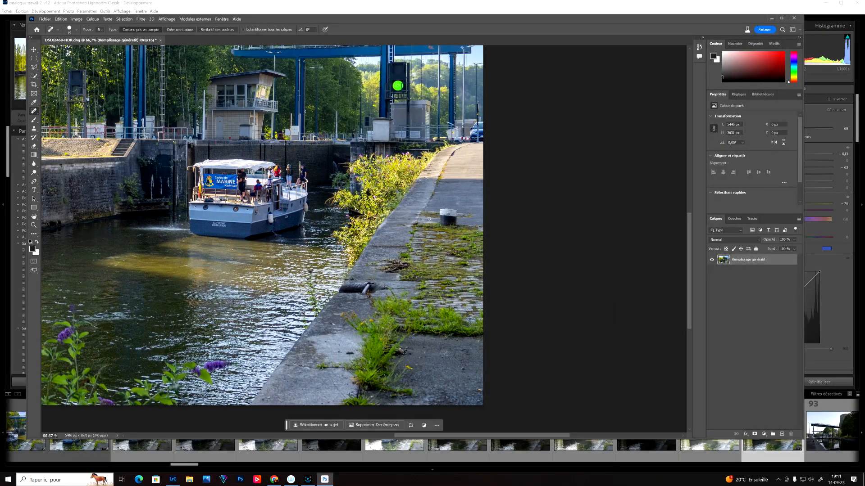
left_click(35, 76)
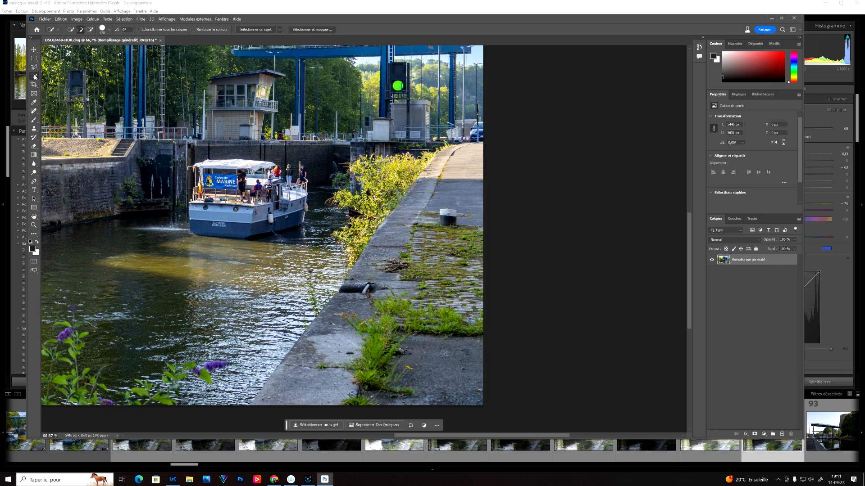
left_click(34, 67)
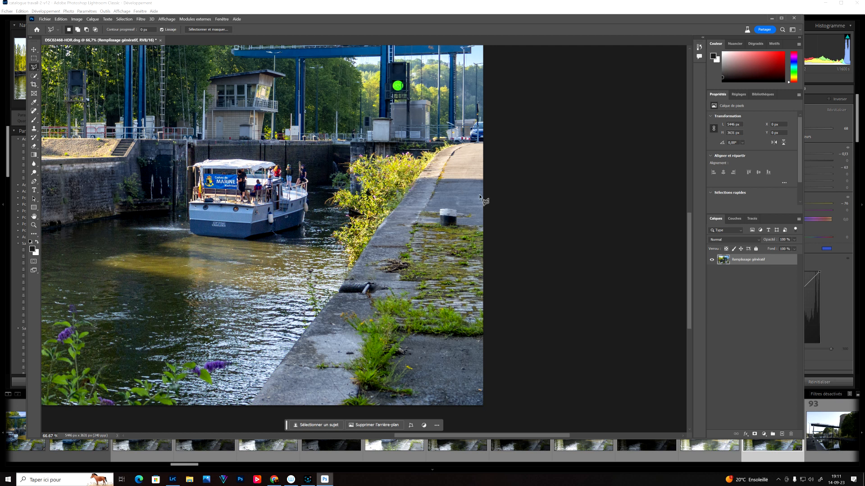
mouse_move(442, 202)
left_mouse_down()
mouse_move(468, 204)
mouse_move(456, 234)
mouse_move(435, 232)
mouse_move(439, 202)
left_mouse_up()
left_click(416, 245)
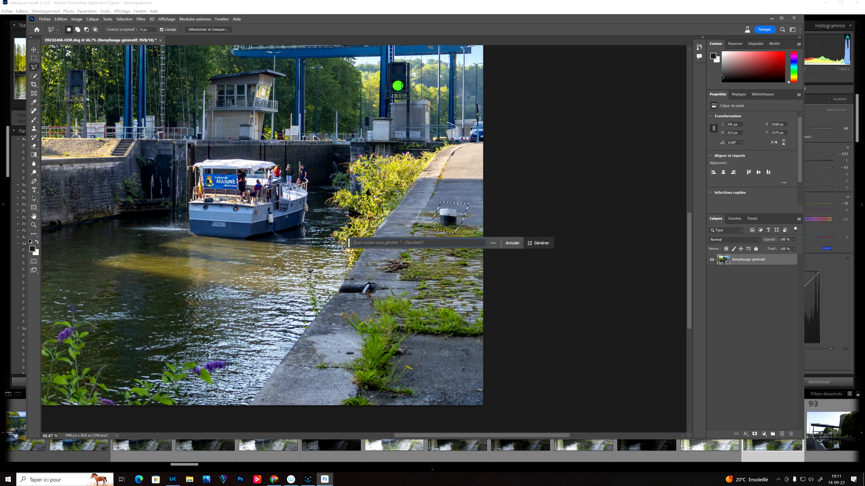
left_click(541, 243)
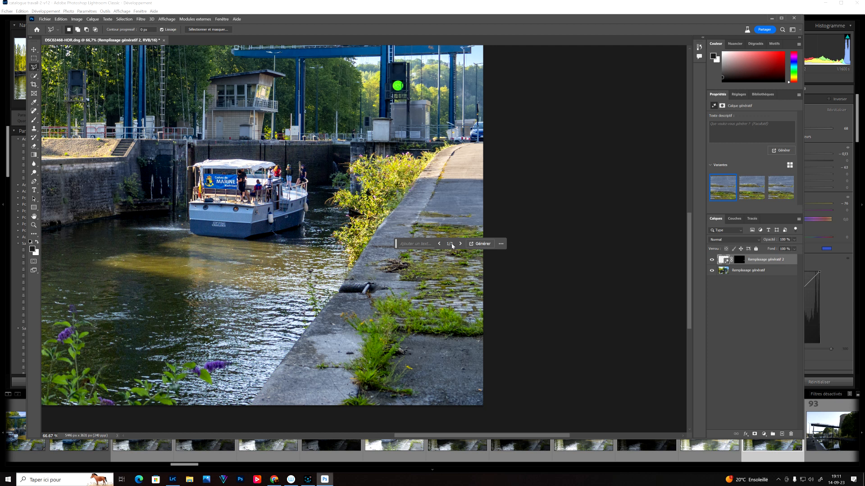
left_click(461, 246)
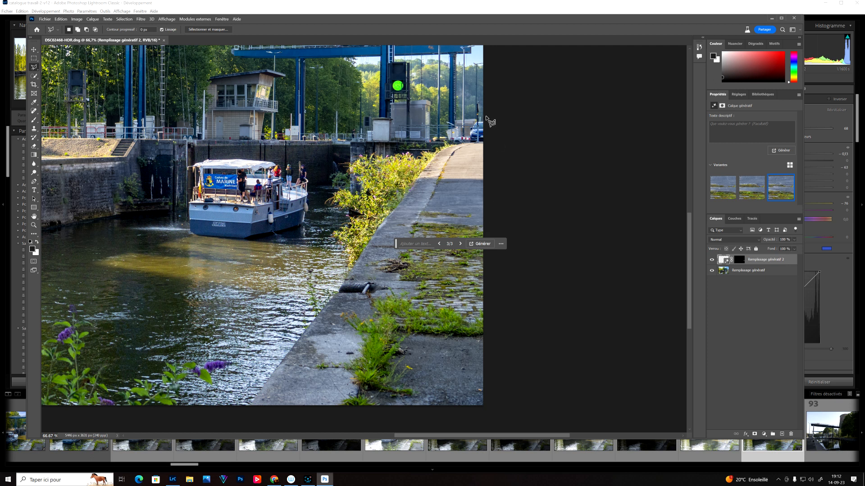
Outline the blue car at the far end of the quay with the Polygonal Lasso and remove it with a prompt-free Generative Fill
left_click(488, 116)
left_click(466, 144)
left_click(489, 152)
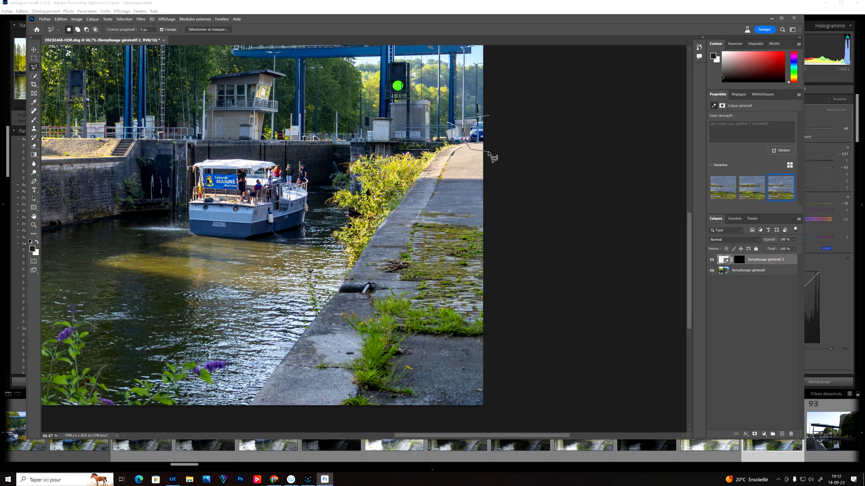
left_click(492, 120)
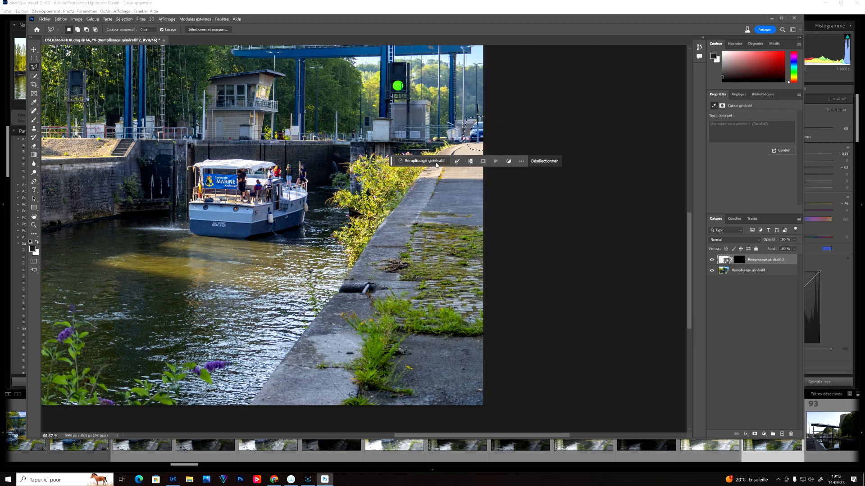
left_click(423, 161)
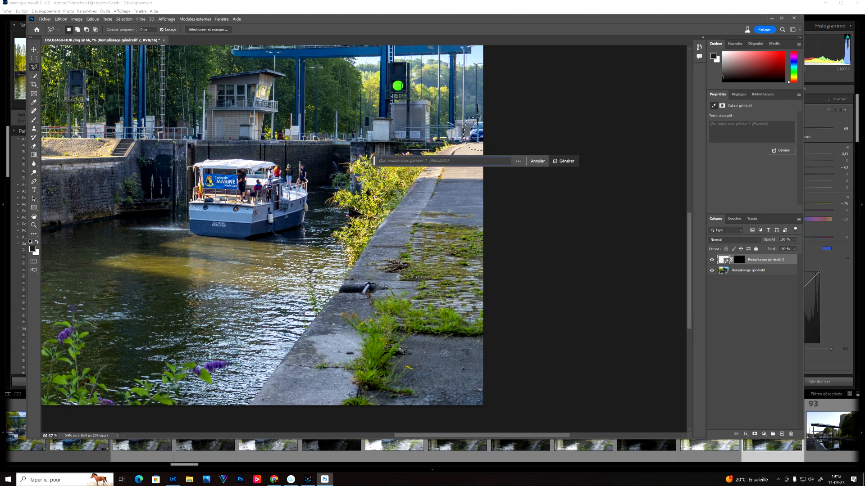
left_click(564, 161)
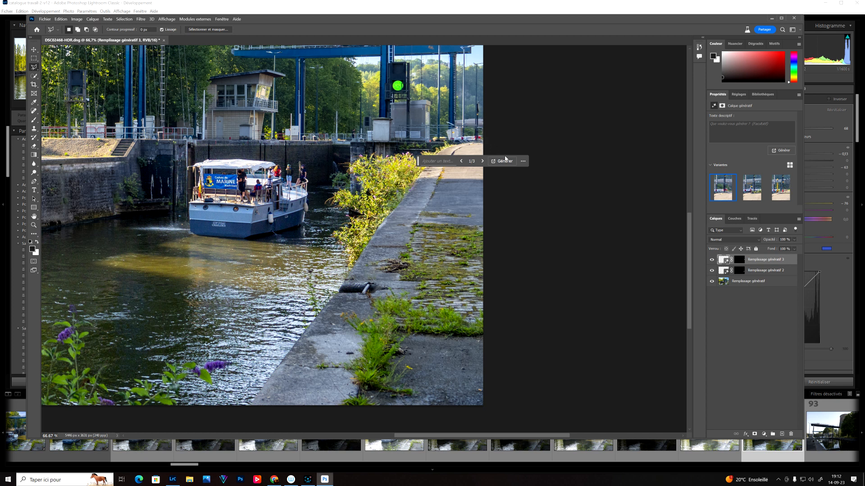
scroll(506, 153, "down", 2)
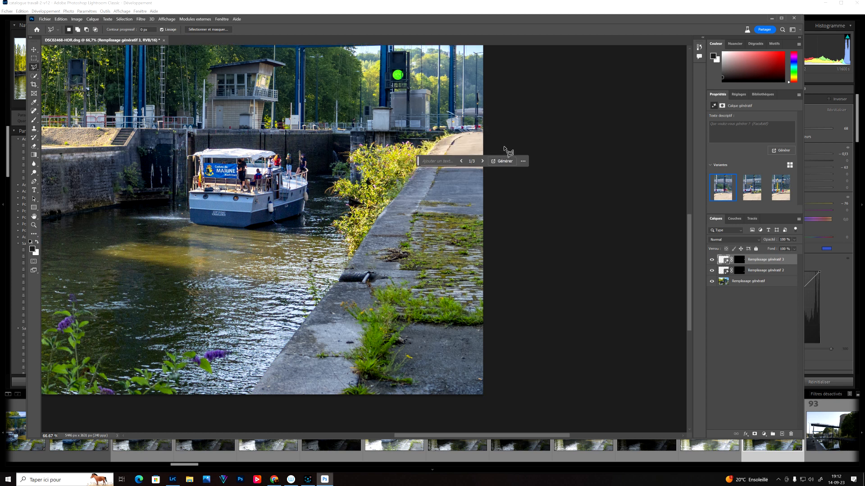
key("ctrl+minus")
key("ctrl+minus")
key("ctrl+minus")
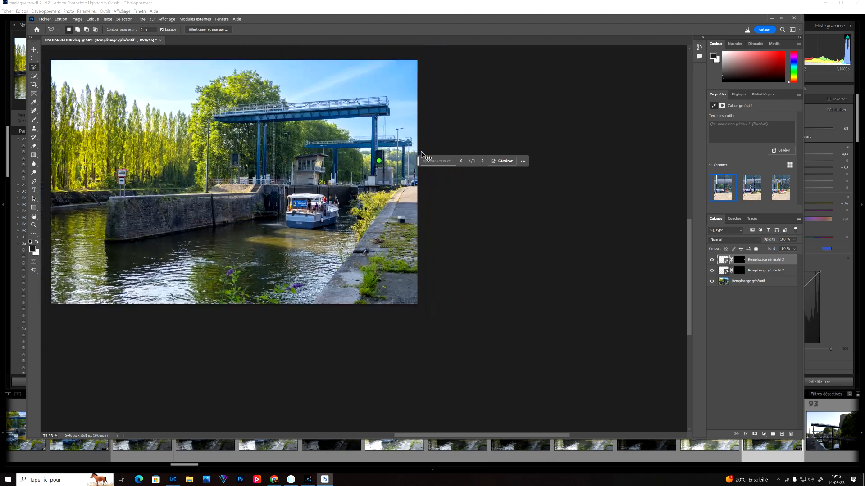